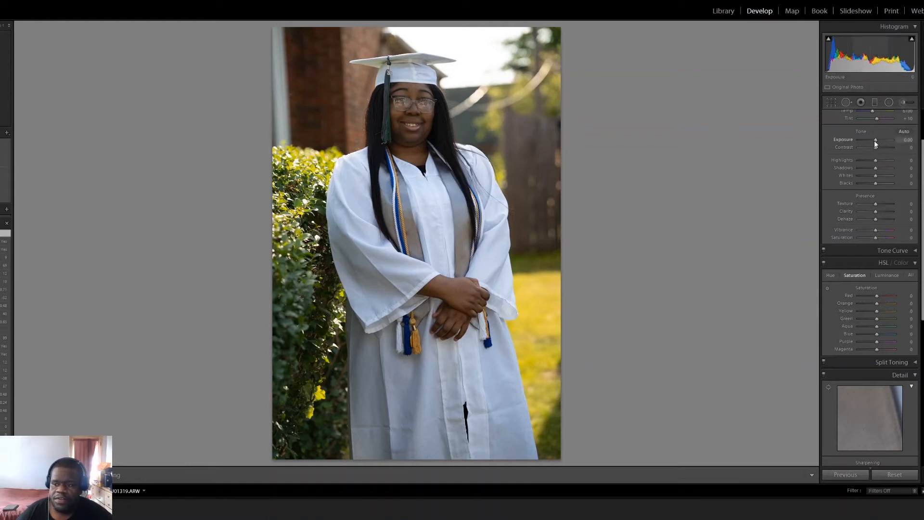
Step: Set the white-gown portrait's exposure to +0.95, blacks to -45, shadows to +36, texture to +12 and clarity to +14
{"action": "left_click_drag", "start_coordinate": [874, 140], "coordinate": [877, 140]}
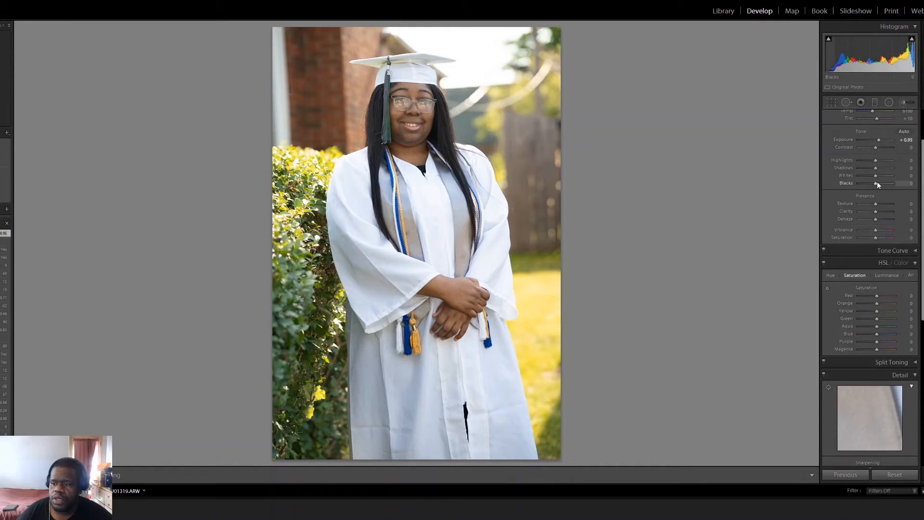
{"action": "left_click_drag", "start_coordinate": [874, 183], "coordinate": [867, 184]}
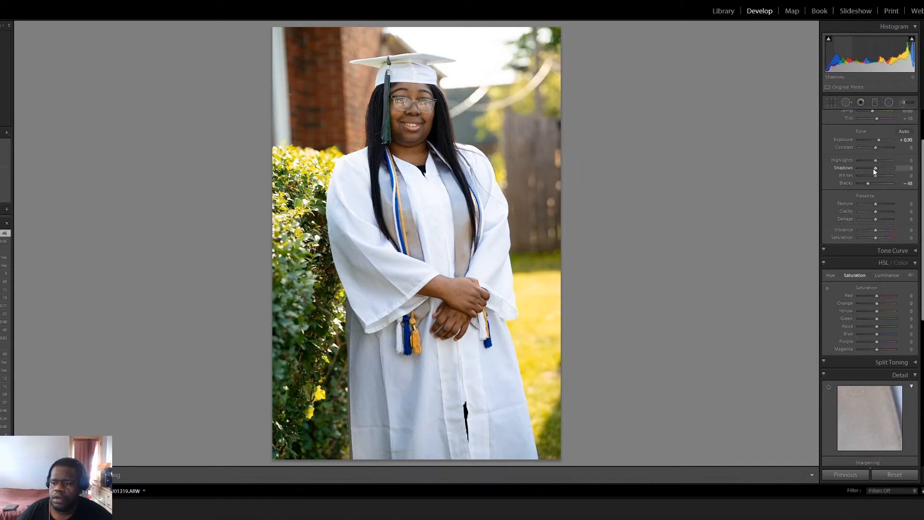
{"action": "left_click_drag", "start_coordinate": [877, 168], "coordinate": [884, 169]}
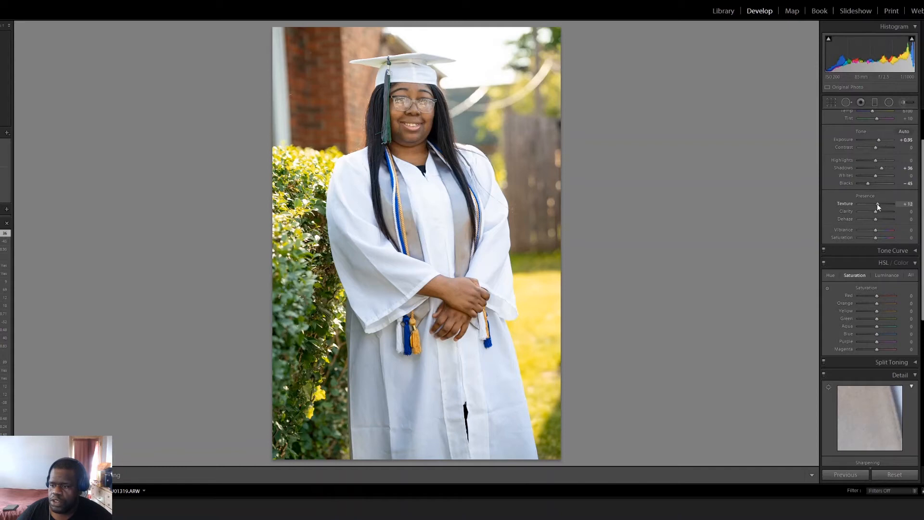
{"action": "left_click_drag", "start_coordinate": [874, 211], "coordinate": [876, 213]}
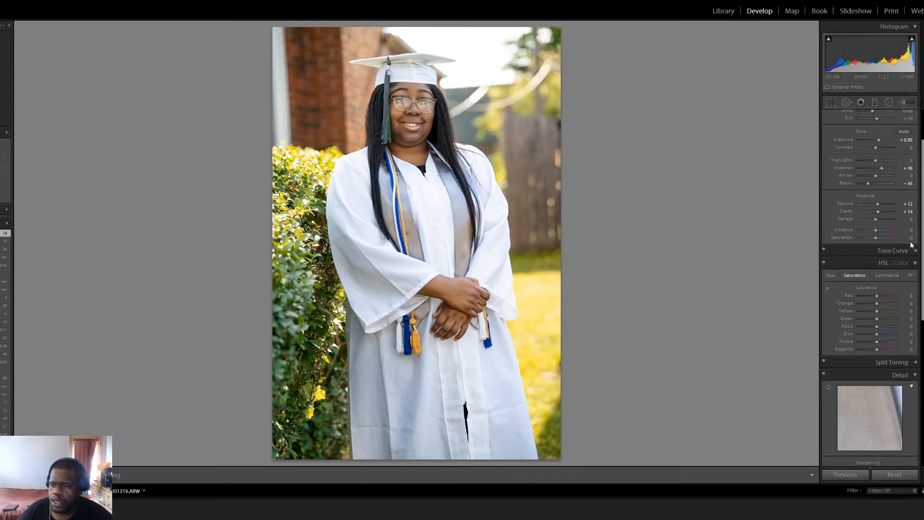
Step: Raise the saturation of greens to +49 and blues to +29, and enable lens profile corrections and chromatic aberration removal
{"action": "scroll", "coordinate": [911, 245], "scroll_direction": "down", "scroll_amount": 3}
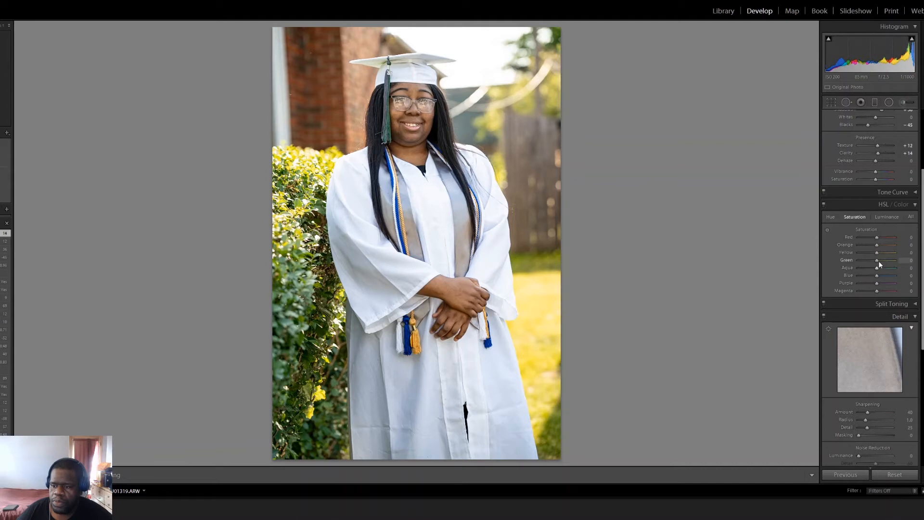
{"action": "left_click_drag", "start_coordinate": [877, 261], "coordinate": [886, 259]}
{"action": "scroll", "coordinate": [885, 400], "scroll_direction": "down", "scroll_amount": 4}
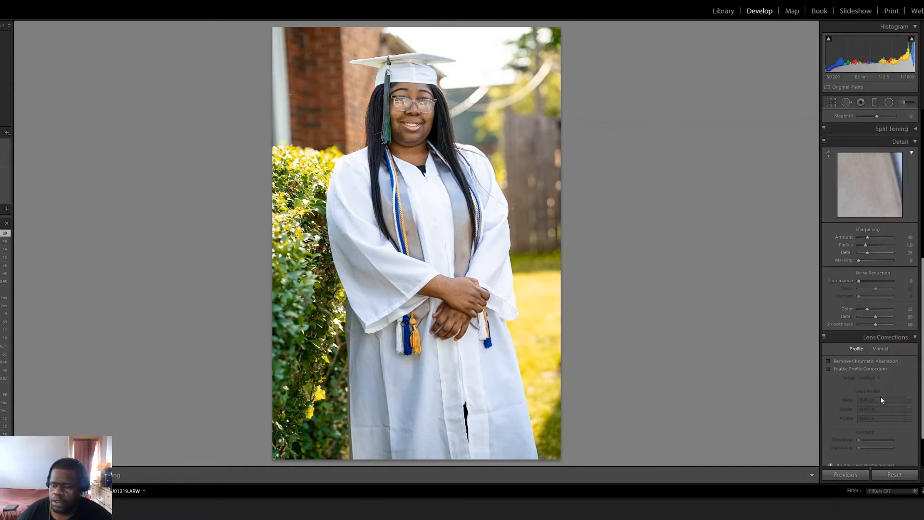
{"action": "left_click", "coordinate": [829, 367]}
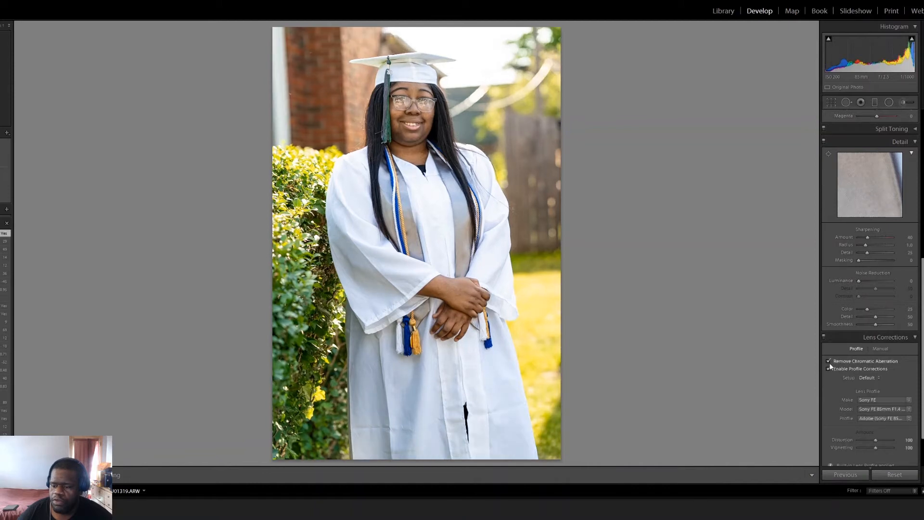
Step: Compare the edited white-gown portrait with its original side by side and return to the single view
{"action": "scroll", "coordinate": [827, 364], "scroll_direction": "up", "scroll_amount": 6}
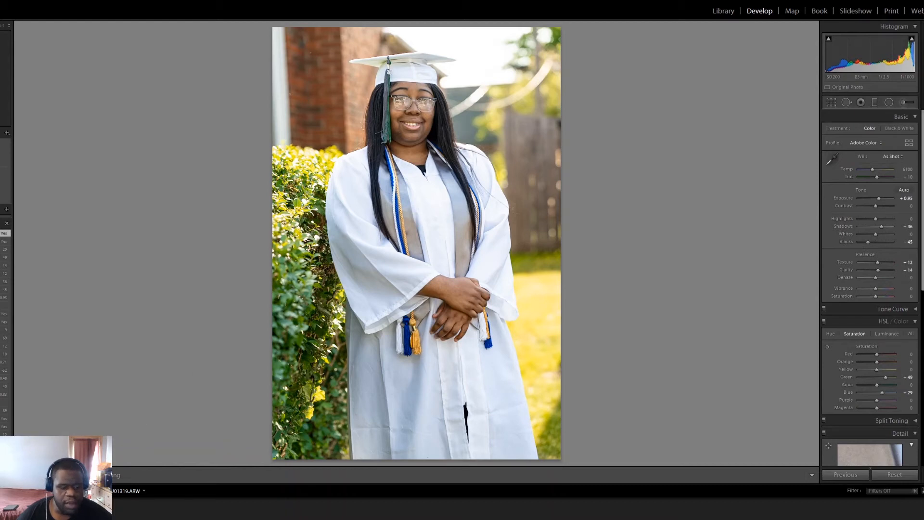
{"action": "key", "text": "y"}
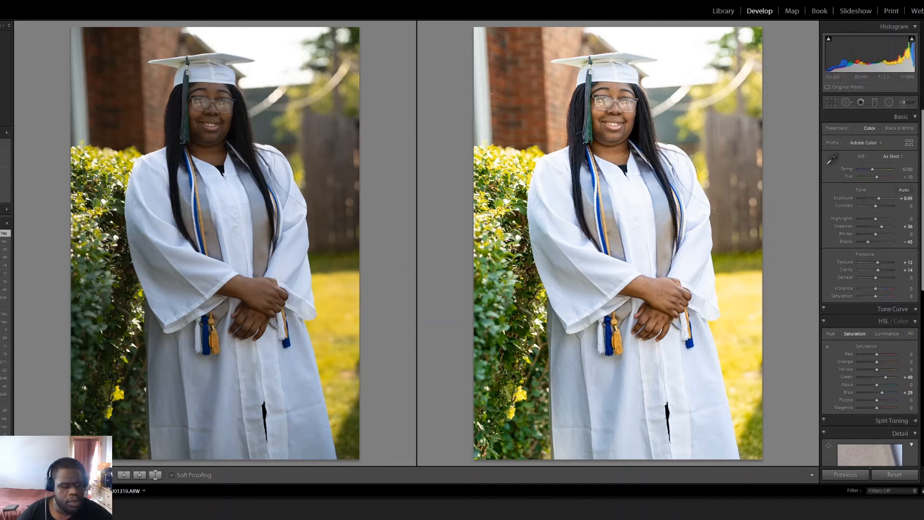
{"action": "key", "text": "y"}
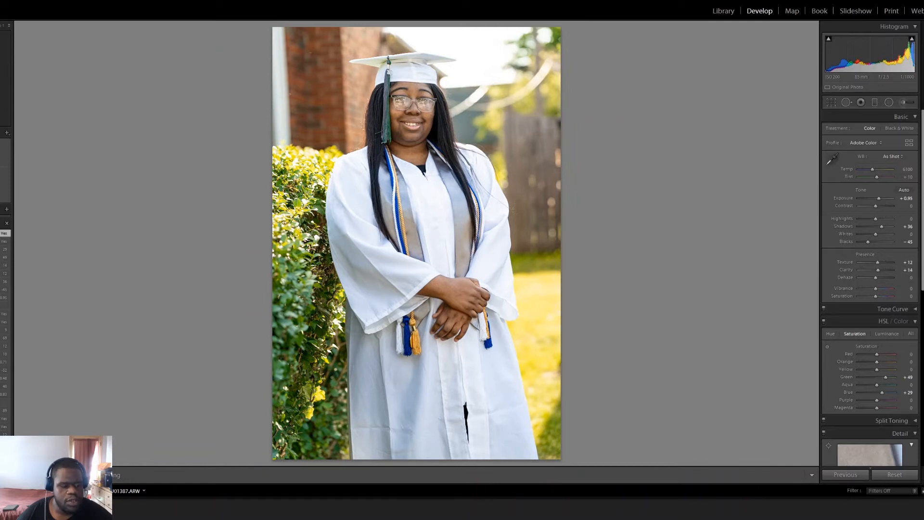
Step: On the next photo, set exposure to +0.48, highlights to -31, blacks to -55, and both texture and clarity to +10
{"action": "key", "text": "Right"}
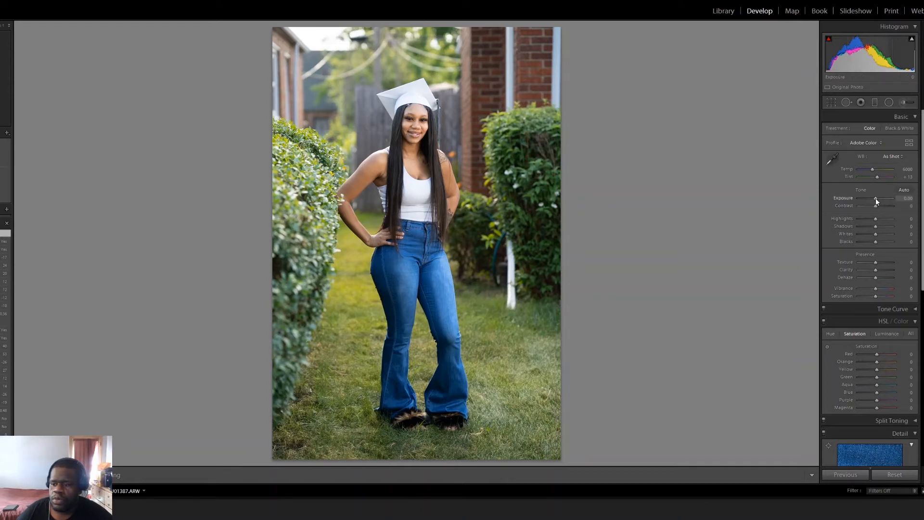
{"action": "left_click_drag", "start_coordinate": [875, 198], "coordinate": [877, 197]}
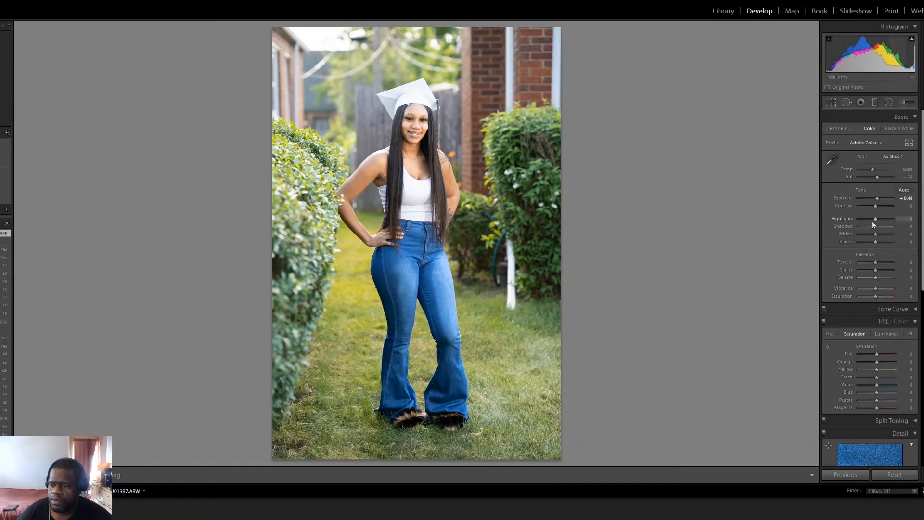
{"action": "left_click_drag", "start_coordinate": [875, 219], "coordinate": [863, 244]}
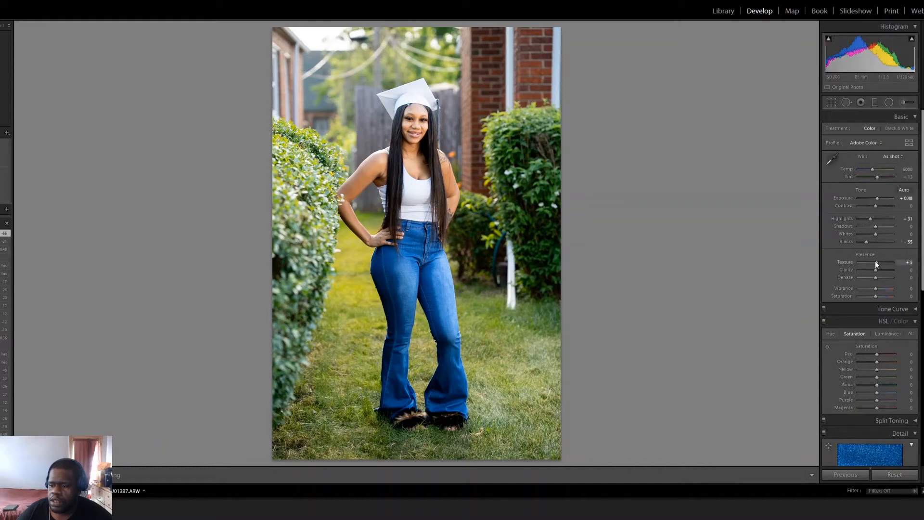
{"action": "left_click_drag", "start_coordinate": [876, 263], "coordinate": [876, 270]}
Step: Raise the saturation of greens to +20 and blues to +9 in the photo with the blue jeans
{"action": "scroll", "coordinate": [868, 300], "scroll_direction": "down", "scroll_amount": 3}
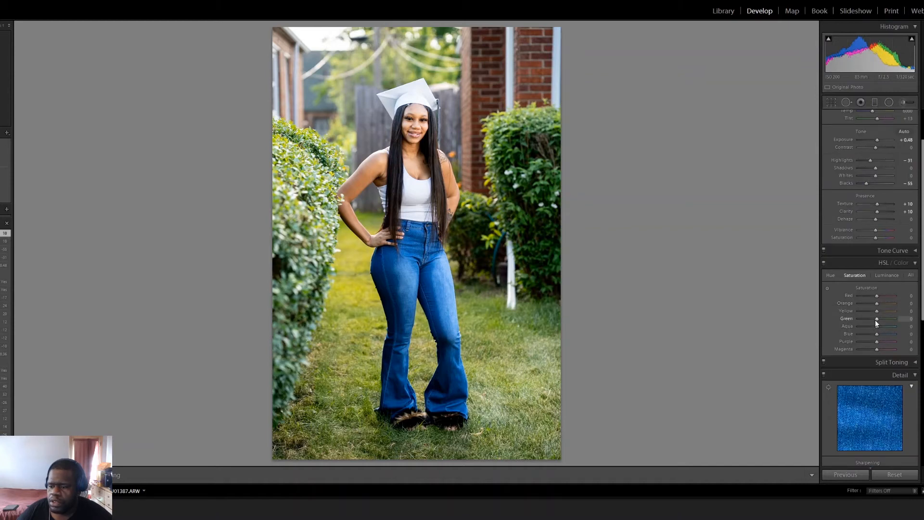
{"action": "left_click_drag", "start_coordinate": [874, 319], "coordinate": [878, 320]}
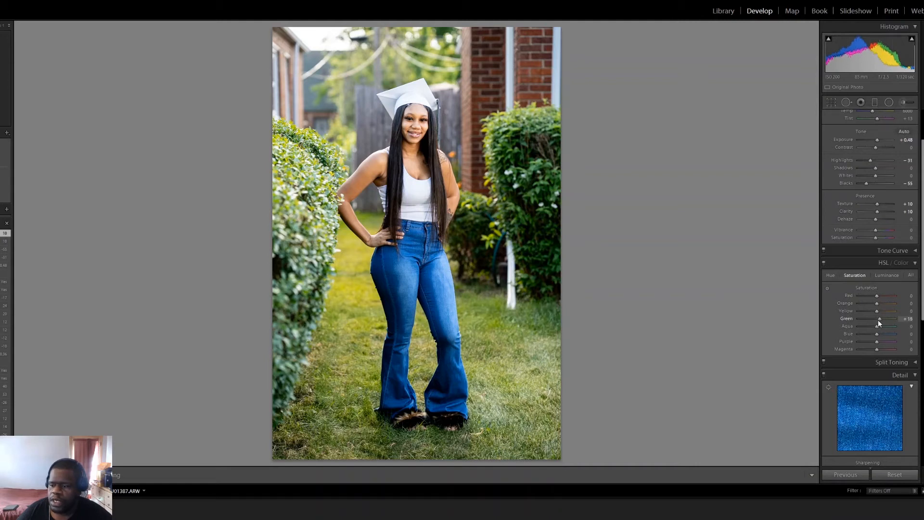
{"action": "left_click_drag", "start_coordinate": [878, 320], "coordinate": [877, 322]}
{"action": "left_click_drag", "start_coordinate": [877, 319], "coordinate": [879, 332]}
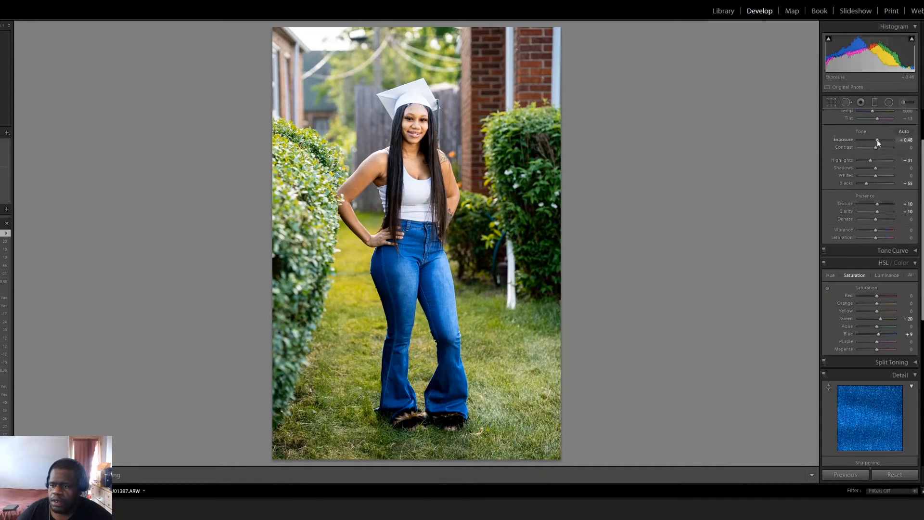
Step: Try brighter exposures of +0.83 and +0.60 on the jeans photo, and restore the exposure to +0.48
{"action": "left_click_drag", "start_coordinate": [878, 141], "coordinate": [879, 141]}
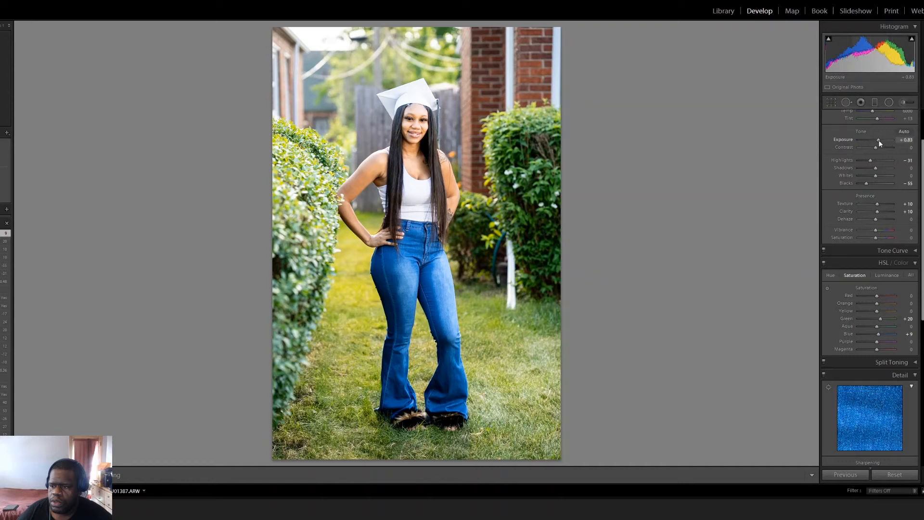
{"action": "key", "text": "backslash"}
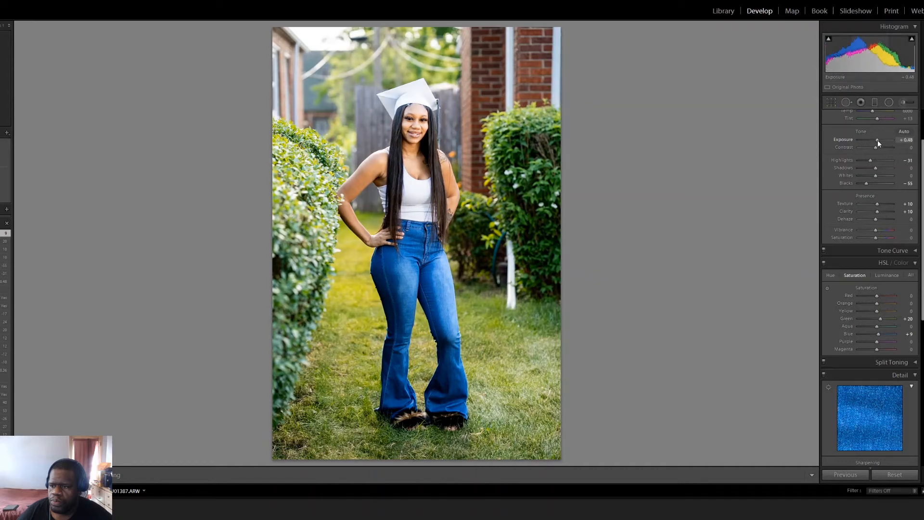
{"action": "key", "text": "backslash"}
{"action": "left_click_drag", "start_coordinate": [878, 140], "coordinate": [878, 140]}
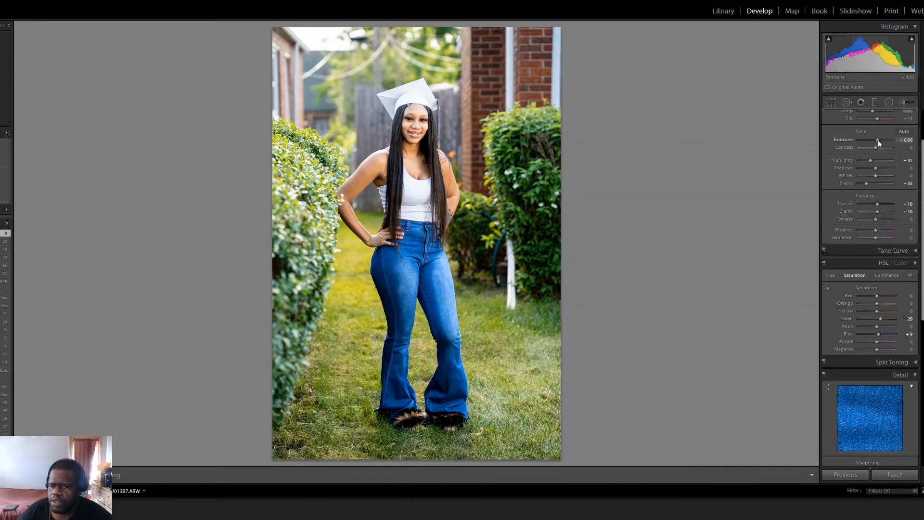
{"action": "left_click_drag", "start_coordinate": [877, 140], "coordinate": [877, 140]}
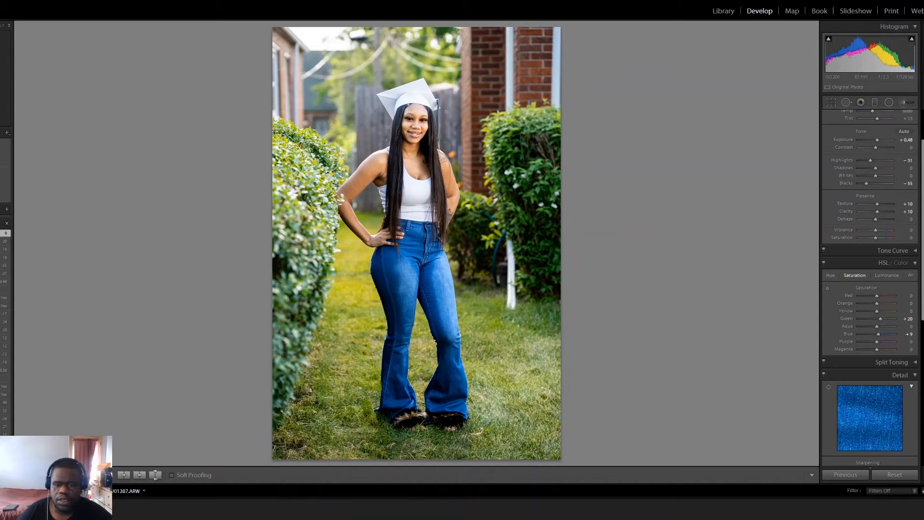
Step: Compare the edited jeans photo with its original side by side and return to the single view
{"action": "key", "text": "y"}
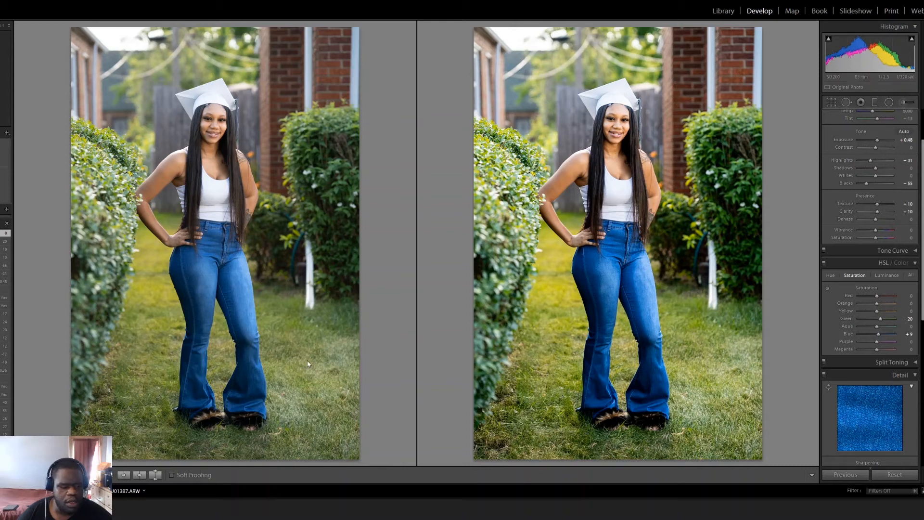
{"action": "key", "text": "y"}
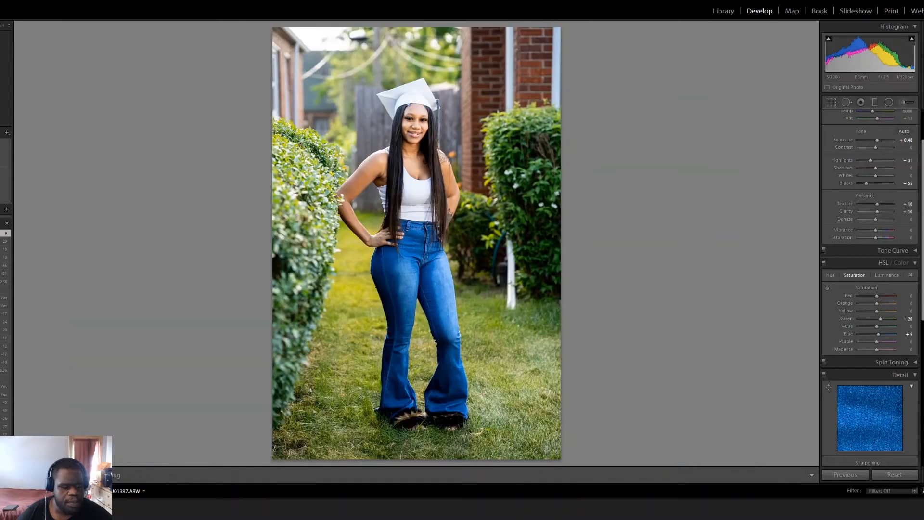
Step: On the next photo, with the green graduation cap, set exposure to +0.36, shadows to +24 and blacks to -31
{"action": "key", "text": "Right"}
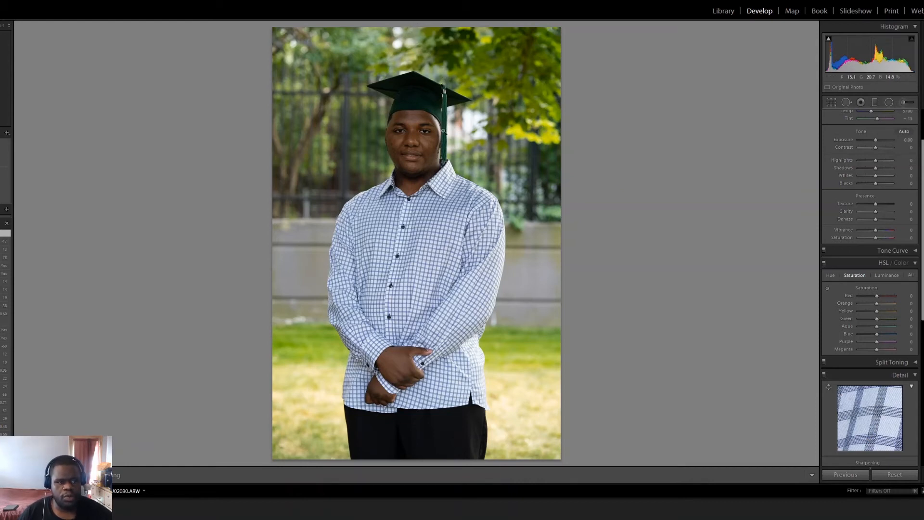
{"action": "scroll", "coordinate": [896, 214], "scroll_direction": "up", "scroll_amount": 2}
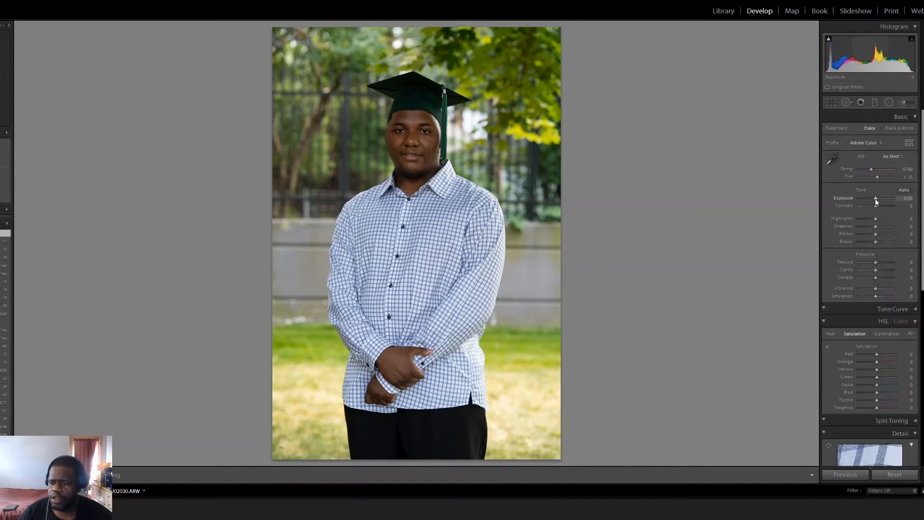
{"action": "left_click_drag", "start_coordinate": [875, 199], "coordinate": [876, 199]}
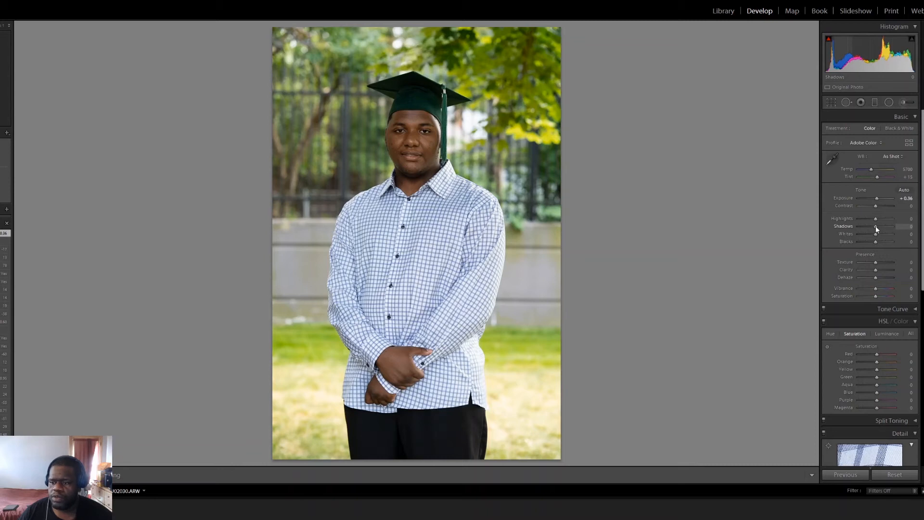
{"action": "left_click_drag", "start_coordinate": [877, 229], "coordinate": [879, 226]}
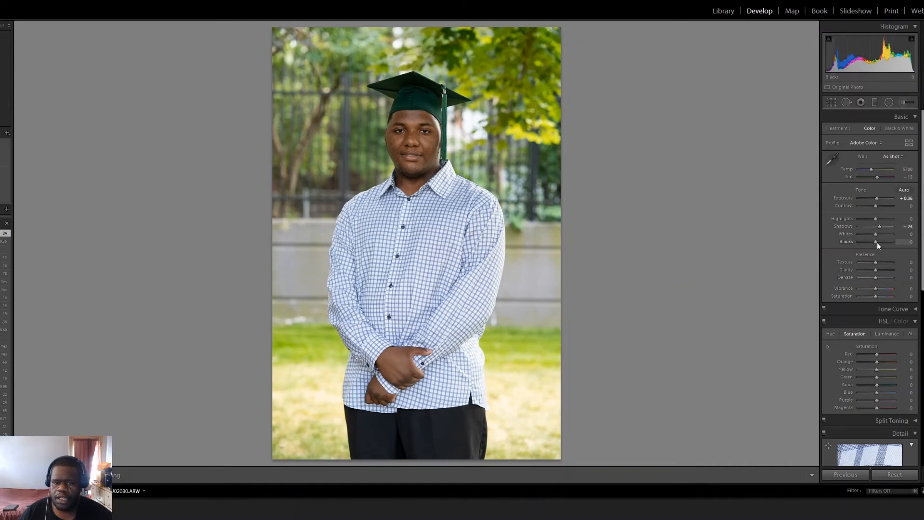
{"action": "mouse_move", "coordinate": [876, 241]}
{"action": "left_mouse_down"}
{"action": "mouse_move", "coordinate": [867, 243]}
{"action": "mouse_move", "coordinate": [889, 244]}
{"action": "mouse_move", "coordinate": [869, 252]}
{"action": "mouse_move", "coordinate": [878, 242]}
{"action": "left_mouse_up"}
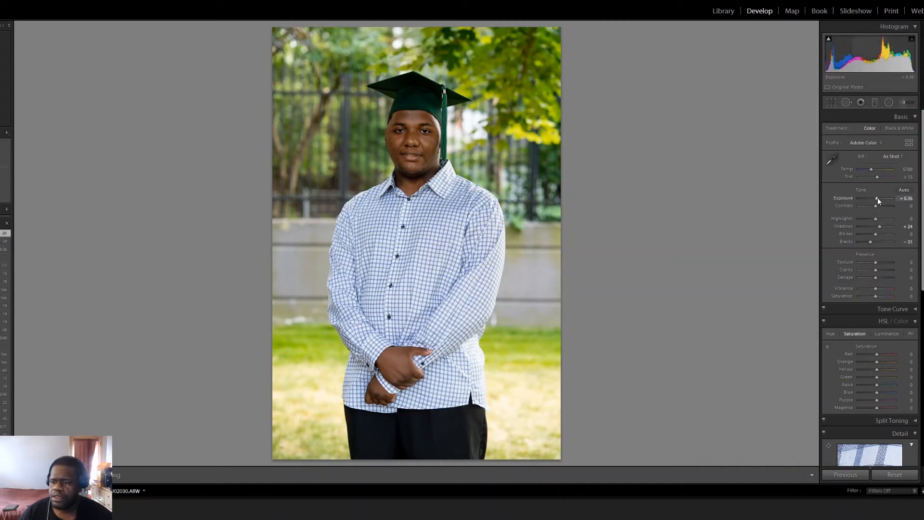
Step: Refine the green-cap portrait with exposure at +0.60, highlights at -24, texture at +12 and clarity at +14
{"action": "left_click_drag", "start_coordinate": [877, 197], "coordinate": [878, 198]}
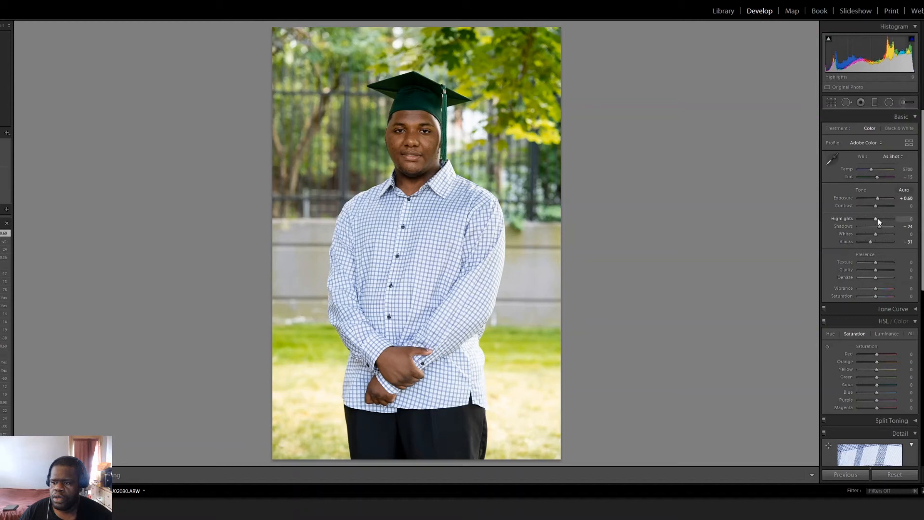
{"action": "mouse_move", "coordinate": [877, 218]}
{"action": "left_mouse_down"}
{"action": "mouse_move", "coordinate": [863, 220]}
{"action": "mouse_move", "coordinate": [871, 218]}
{"action": "left_mouse_up"}
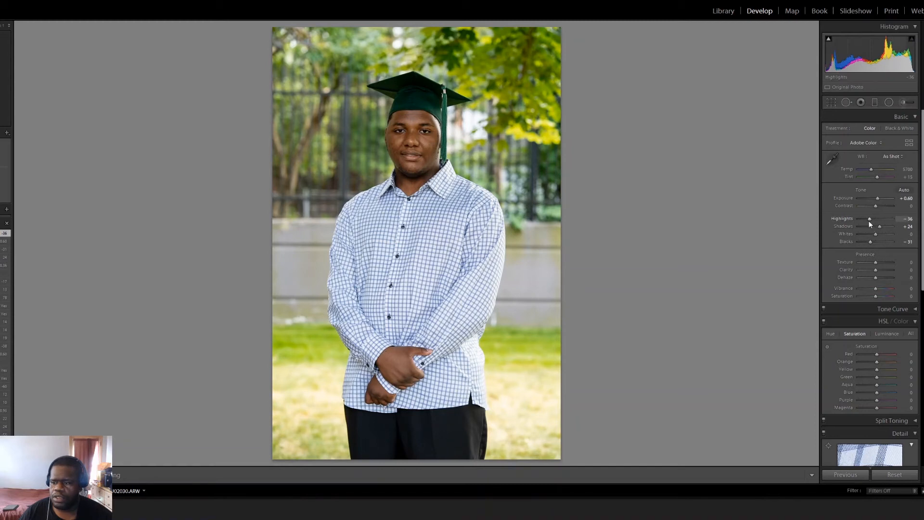
{"action": "left_click_drag", "start_coordinate": [870, 218], "coordinate": [871, 218]}
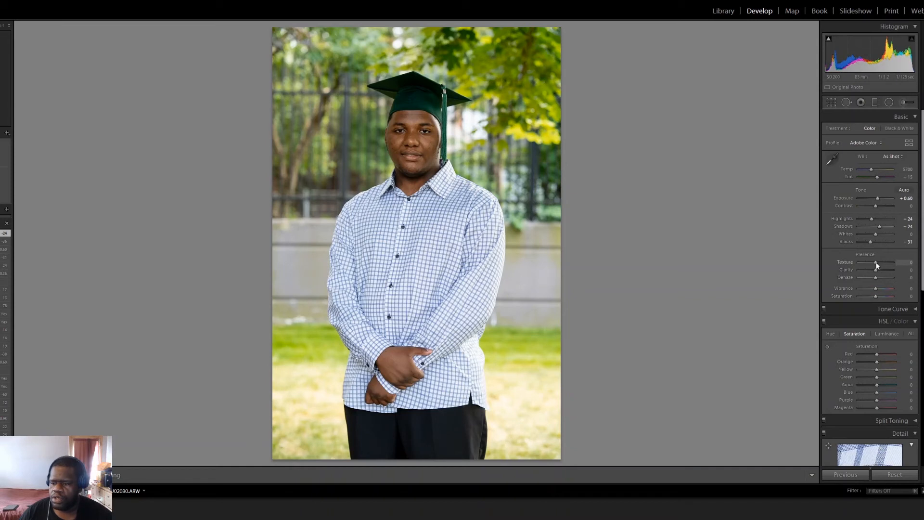
{"action": "left_click_drag", "start_coordinate": [875, 263], "coordinate": [878, 262]}
{"action": "left_click_drag", "start_coordinate": [875, 270], "coordinate": [876, 270]}
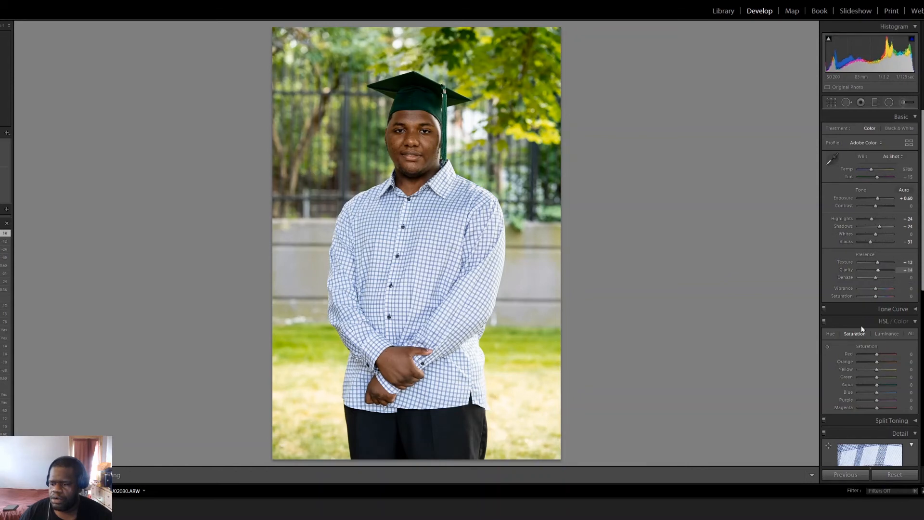
Step: Enable lens profile corrections and chromatic aberration removal for the green-cap portrait
{"action": "scroll", "coordinate": [858, 345], "scroll_direction": "down", "scroll_amount": 10}
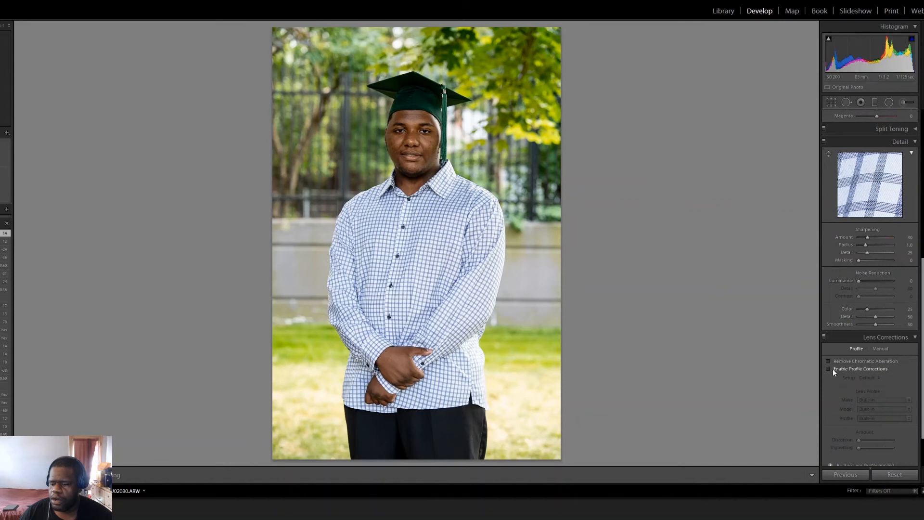
{"action": "left_click", "coordinate": [832, 369]}
{"action": "left_click", "coordinate": [829, 361]}
Step: Raise the saturation of greens to +58 and blues to +11 in the green-cap portrait
{"action": "scroll", "coordinate": [837, 358], "scroll_direction": "up", "scroll_amount": 2}
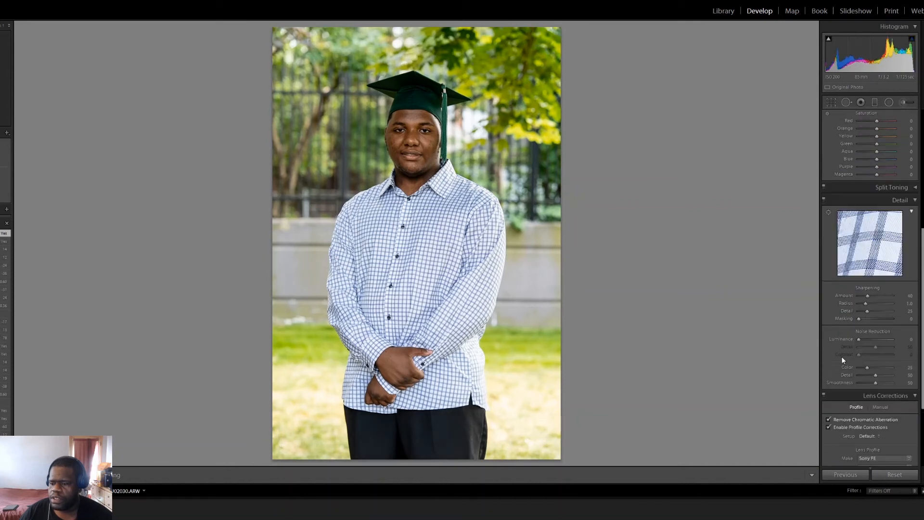
{"action": "scroll", "coordinate": [861, 337], "scroll_direction": "up", "scroll_amount": 3}
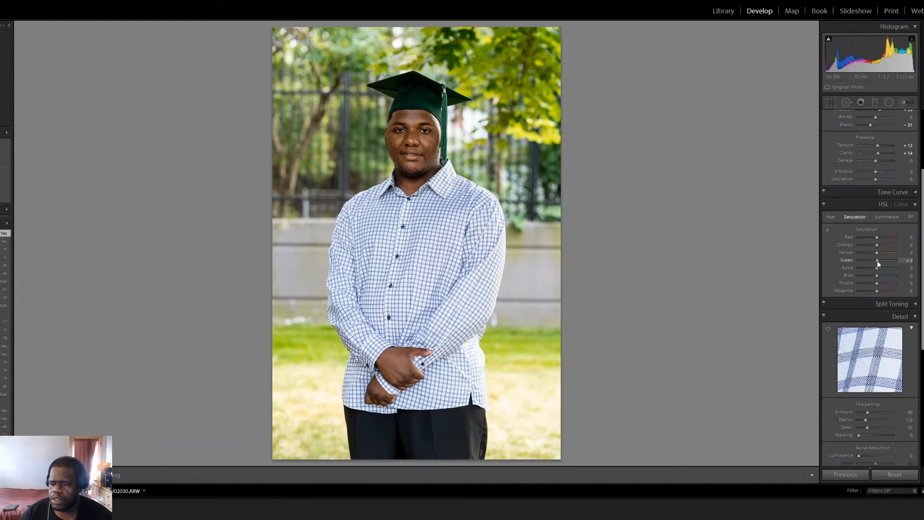
{"action": "mouse_move", "coordinate": [880, 260]}
{"action": "left_mouse_down"}
{"action": "mouse_move", "coordinate": [872, 262]}
{"action": "mouse_move", "coordinate": [885, 265]}
{"action": "left_mouse_up"}
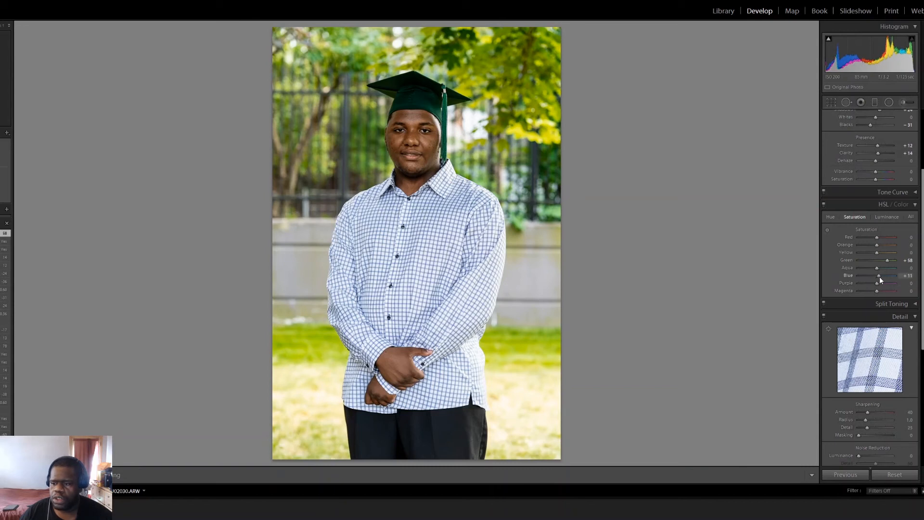
Step: Raise the blue saturation to +18 in the green-cap portrait, checking the checked shirt up close
{"action": "left_click", "coordinate": [420, 283]}
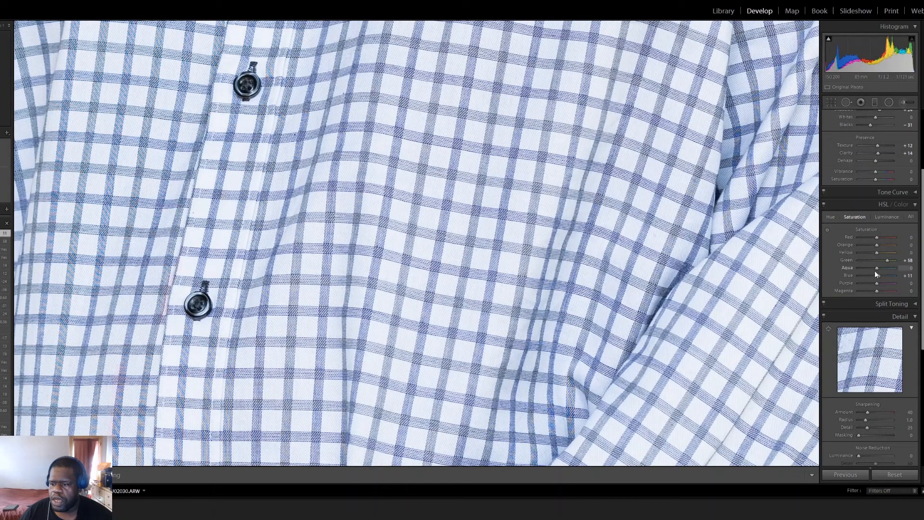
{"action": "left_click_drag", "start_coordinate": [877, 276], "coordinate": [879, 278]}
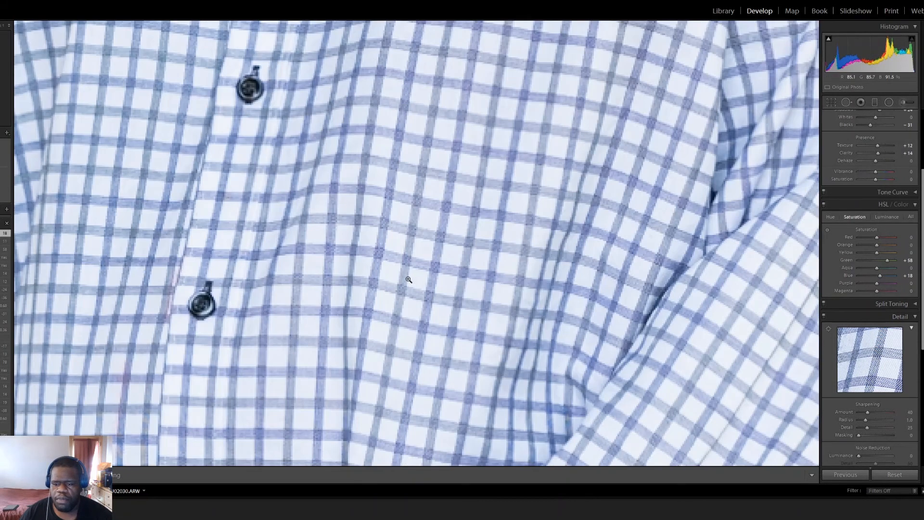
{"action": "left_click", "coordinate": [406, 275]}
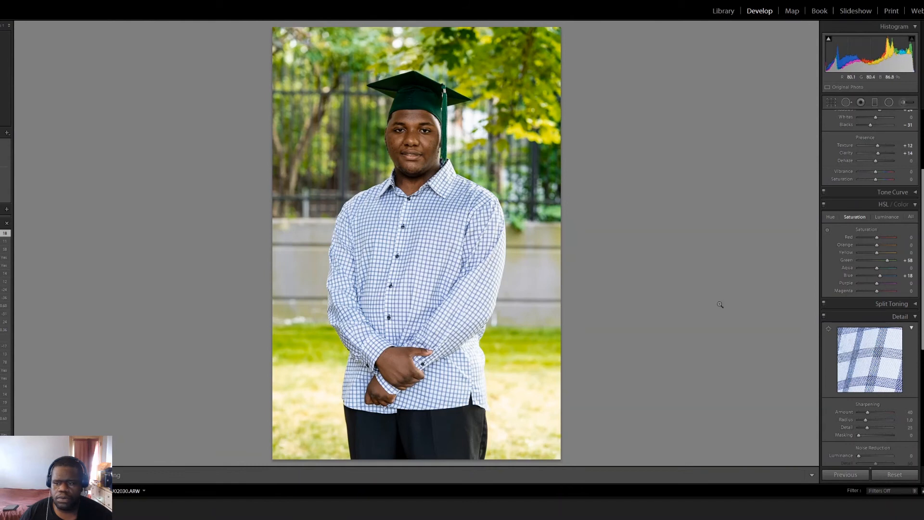
Step: Set the green-cap portrait's exposure to +0.83, inspecting the face up close and comparing the edit with the original
{"action": "scroll", "coordinate": [856, 234], "scroll_direction": "up", "scroll_amount": 3}
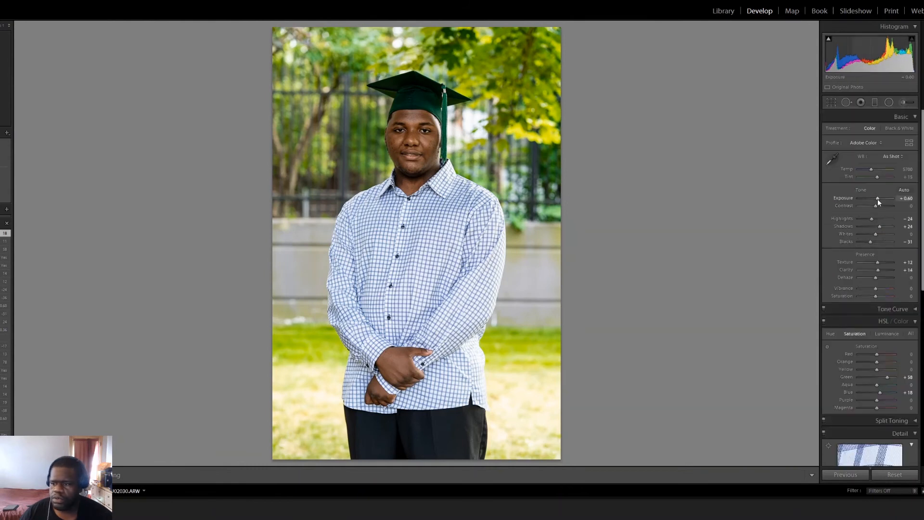
{"action": "left_click_drag", "start_coordinate": [876, 198], "coordinate": [878, 199]}
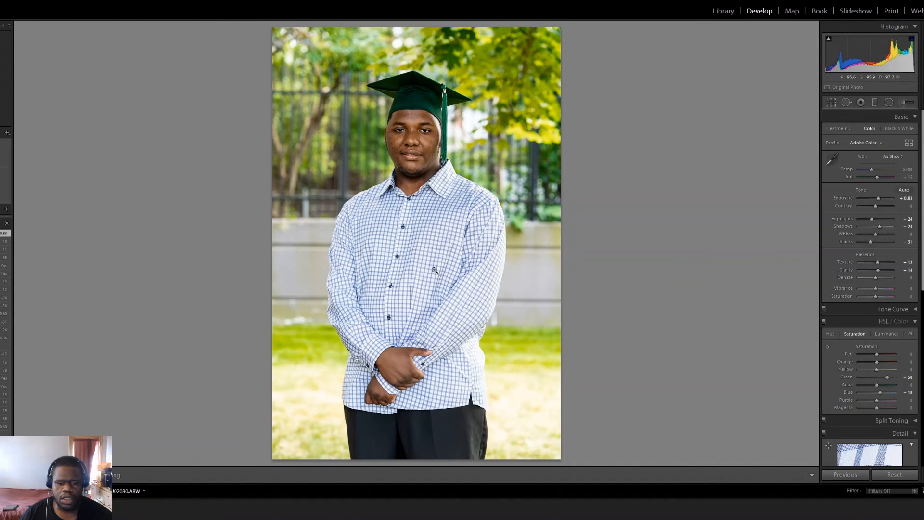
{"action": "left_click", "coordinate": [422, 139]}
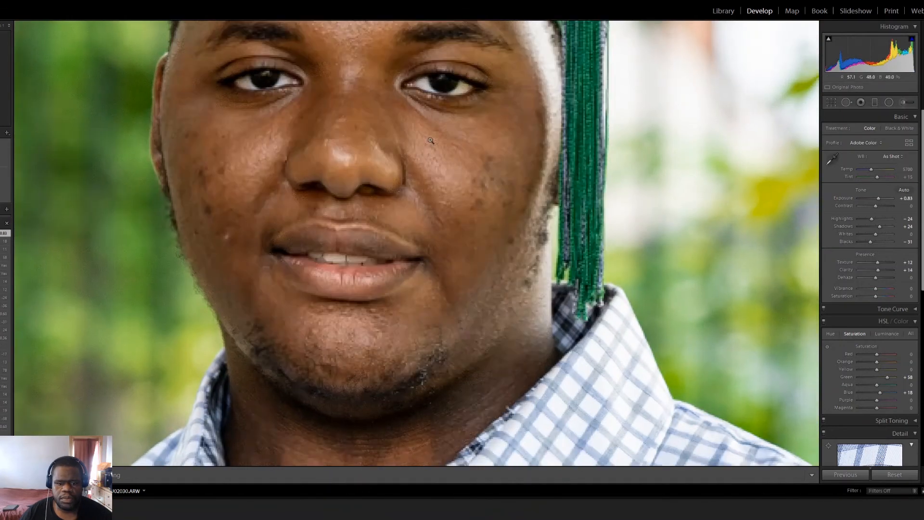
{"action": "left_click", "coordinate": [425, 139]}
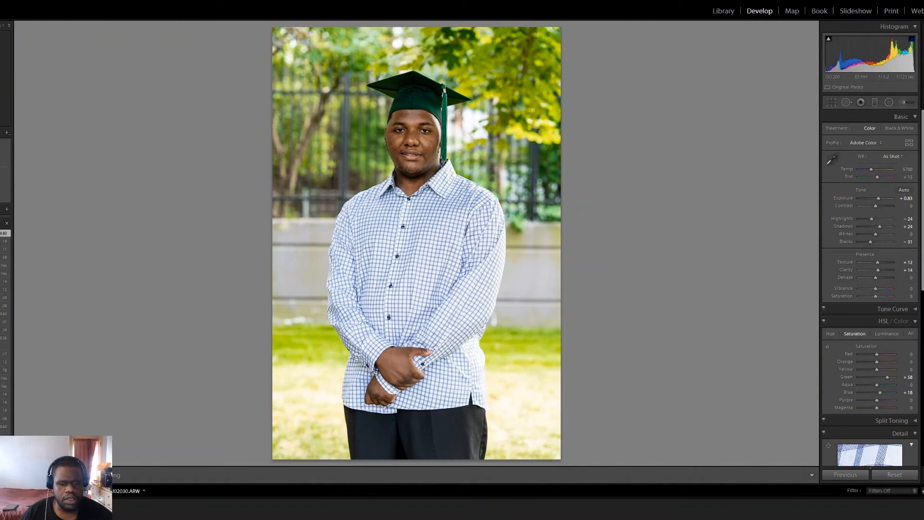
{"action": "key", "text": "y"}
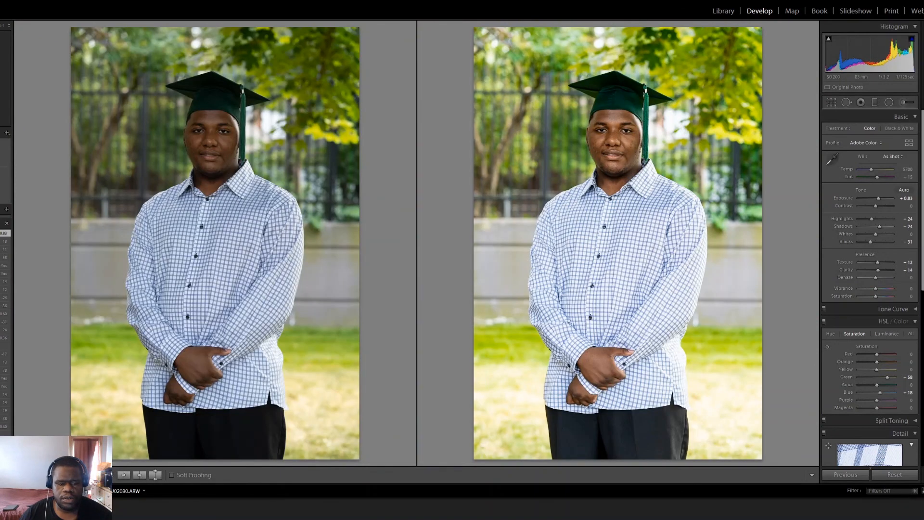
{"action": "key", "text": "y"}
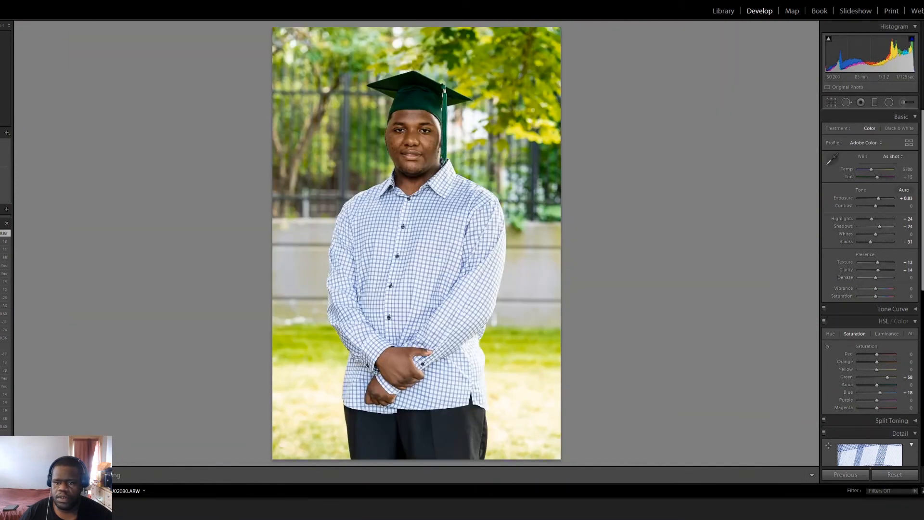
Step: On the portrait with the green gown and silver stole, set exposure +0.12, blacks -52, texture +10, clarity +12 and green saturation +16
{"action": "key", "text": "Right"}
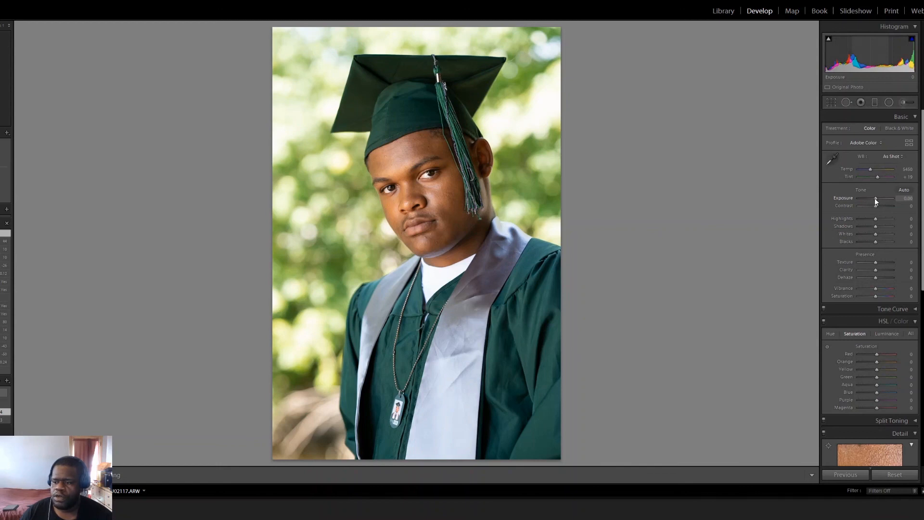
{"action": "left_click_drag", "start_coordinate": [874, 199], "coordinate": [874, 198]}
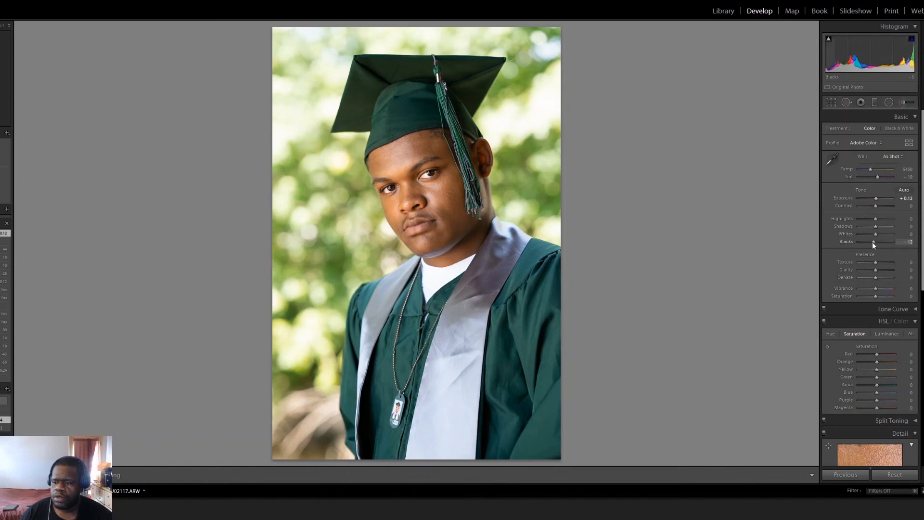
{"action": "left_click_drag", "start_coordinate": [872, 241], "coordinate": [865, 241]}
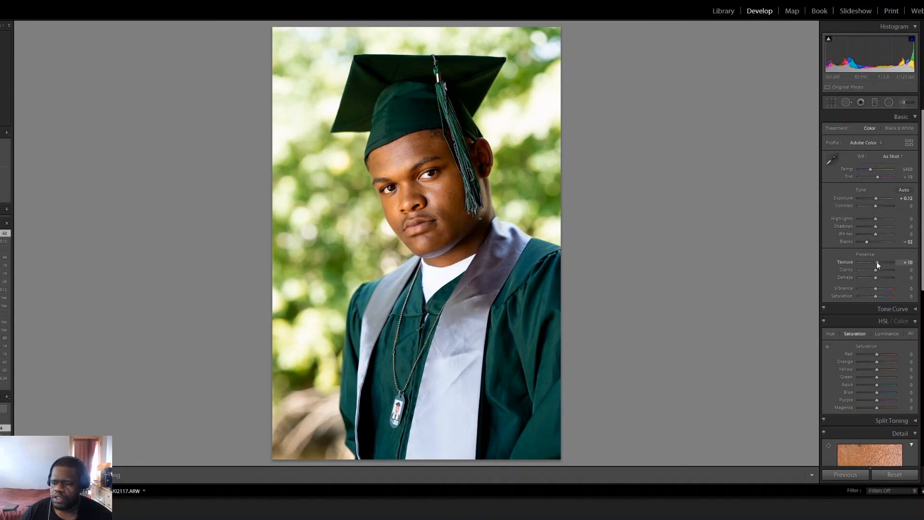
{"action": "left_click_drag", "start_coordinate": [877, 264], "coordinate": [877, 270]}
{"action": "scroll", "coordinate": [873, 273], "scroll_direction": "down", "scroll_amount": 3}
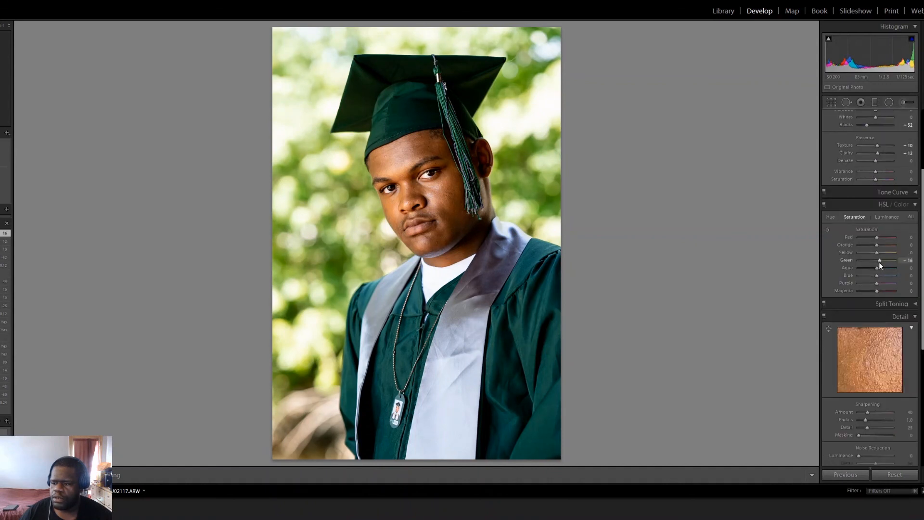
Step: Enable lens profile corrections and chromatic aberration removal for the green-gown portrait and compare it side by side with the original
{"action": "scroll", "coordinate": [879, 308], "scroll_direction": "down", "scroll_amount": 4}
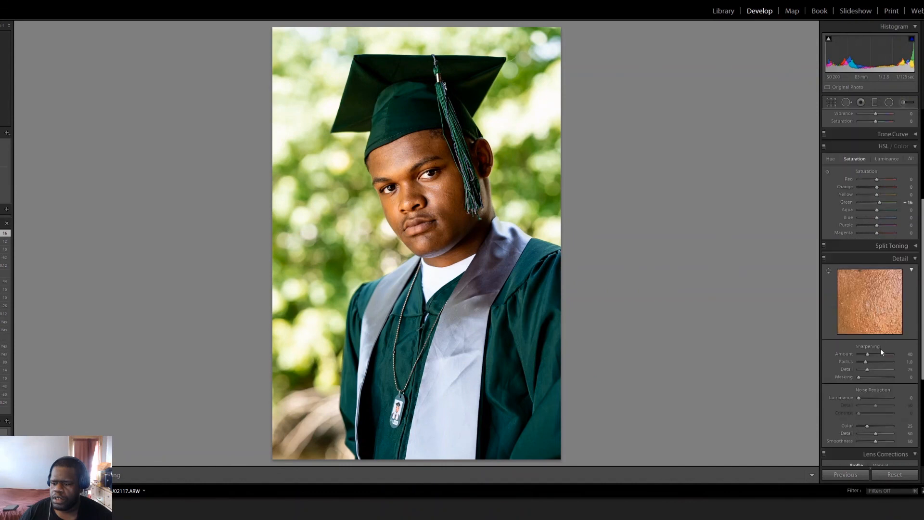
{"action": "left_click", "coordinate": [828, 368]}
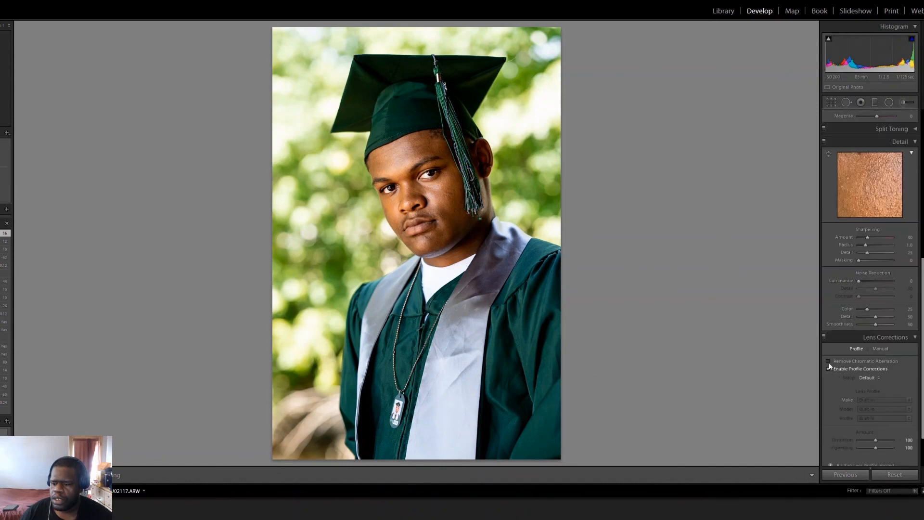
{"action": "left_click", "coordinate": [828, 361]}
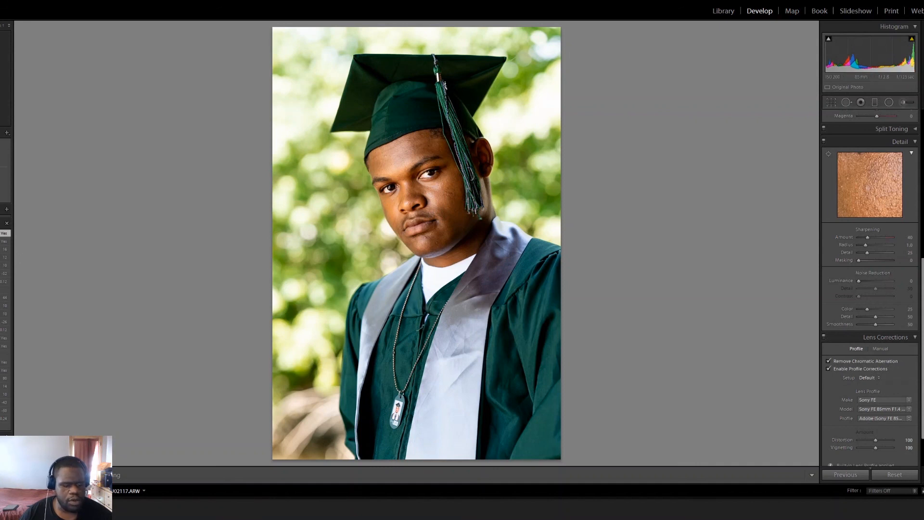
{"action": "key", "text": "y"}
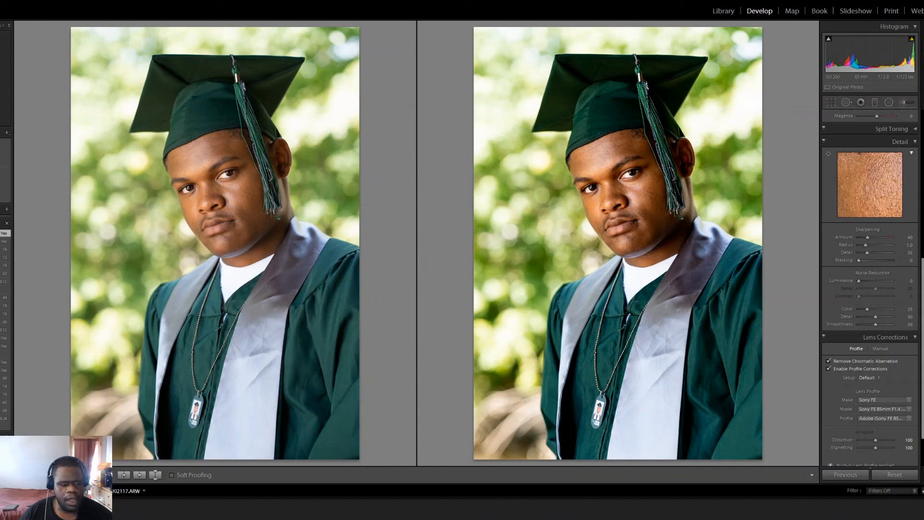
{"action": "key", "text": "y"}
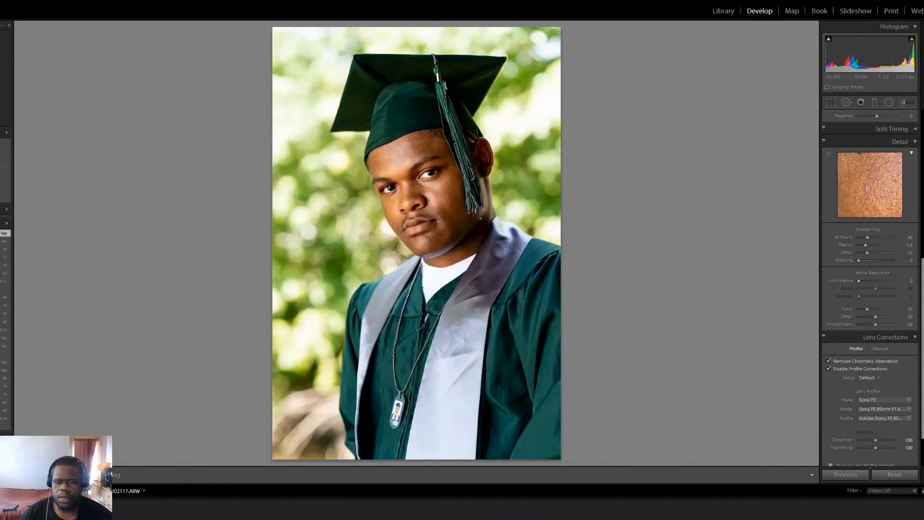